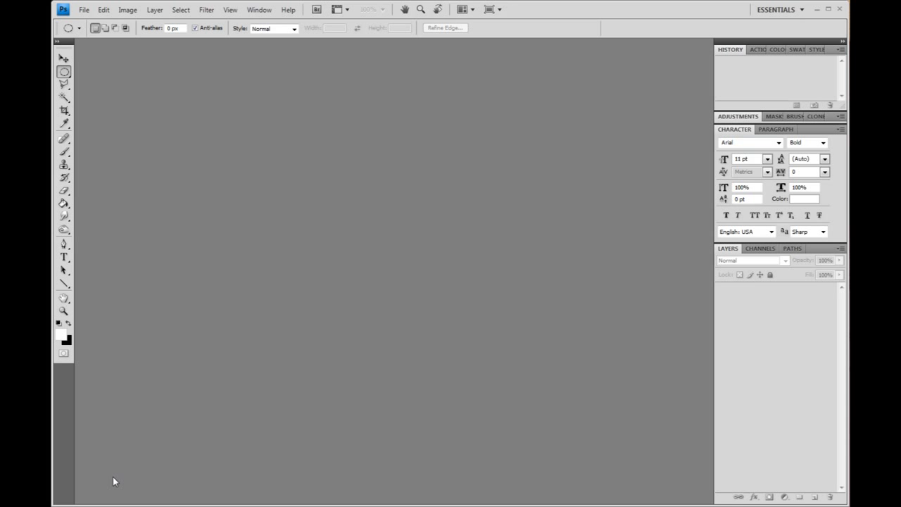
# Step: Create a new document 3.75 in wide by 2.25 in high at 300 pixels/inch in CMYK Color
pyautogui.click(84, 10)
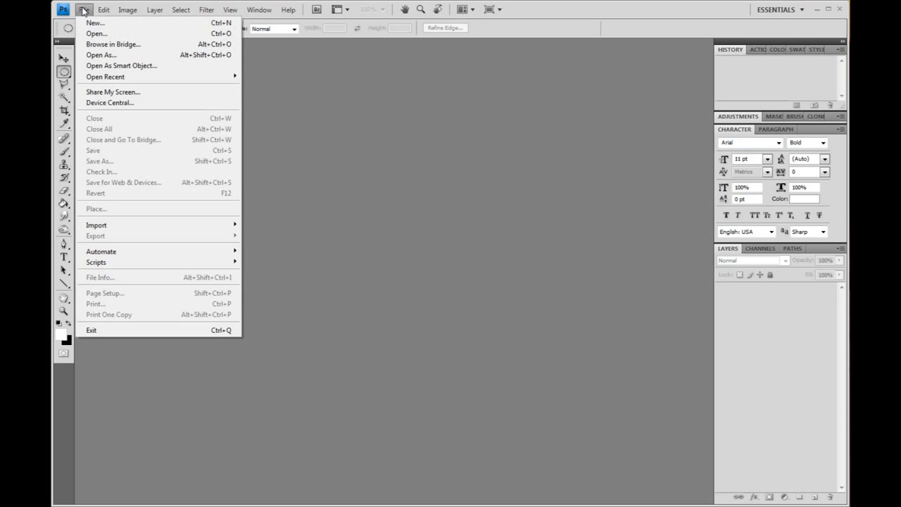
pyautogui.click(92, 21)
pyautogui.click(454, 168)
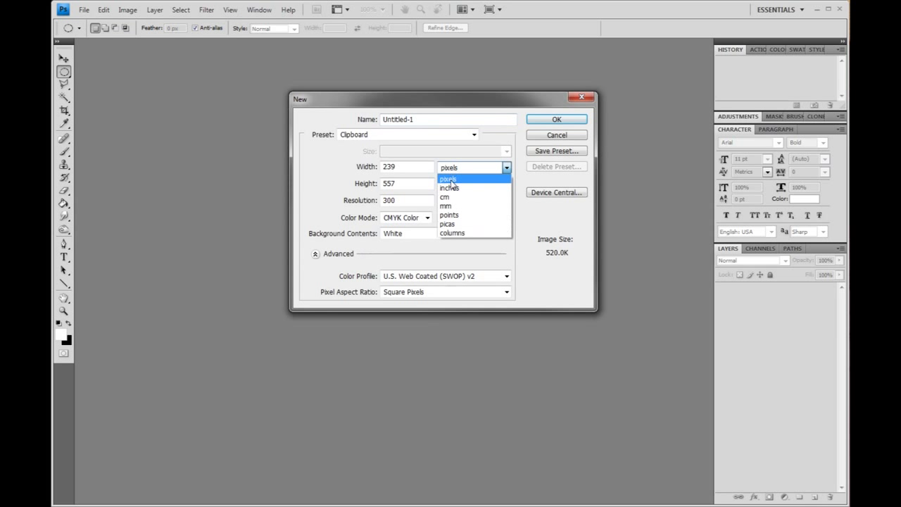
pyautogui.click(454, 181)
pyautogui.moveTo(421, 166); pyautogui.dragTo(321, 162)
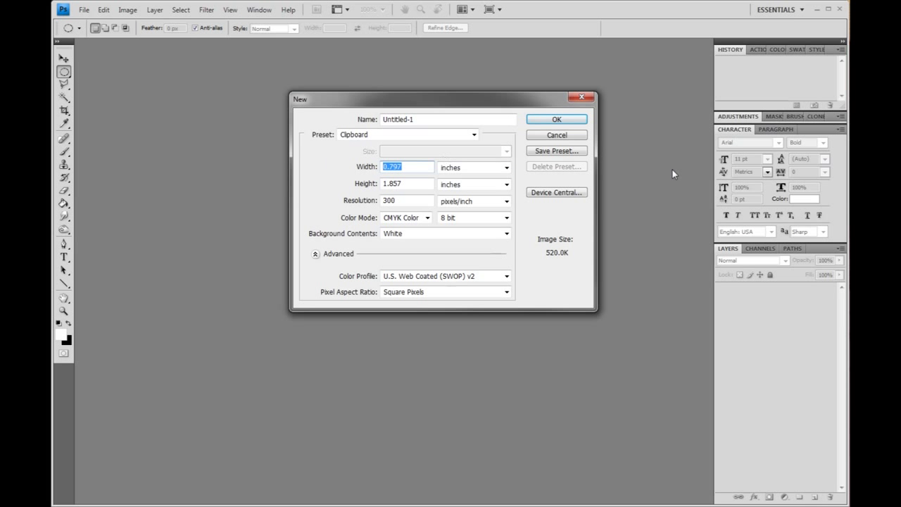
pyautogui.write('3.75')
pyautogui.press('Tab')
pyautogui.press('Tab')
pyautogui.write('2.25')
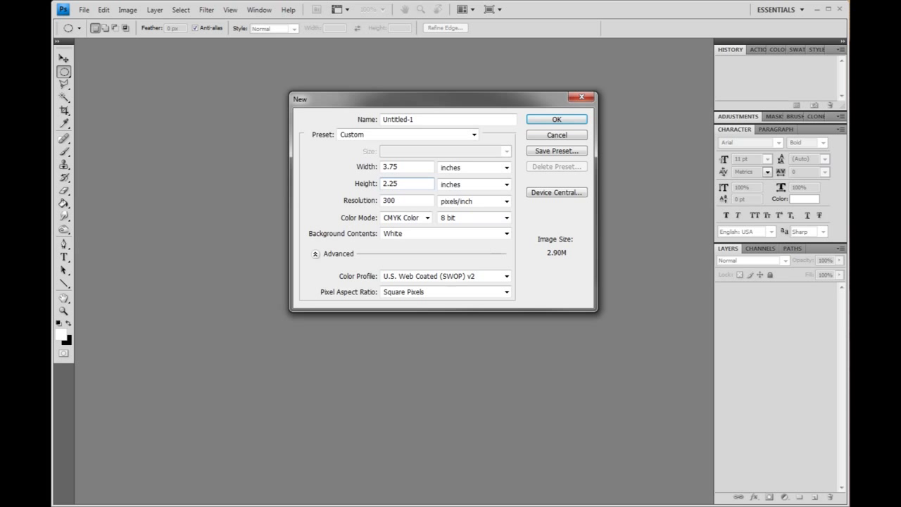
pyautogui.press('Tab')
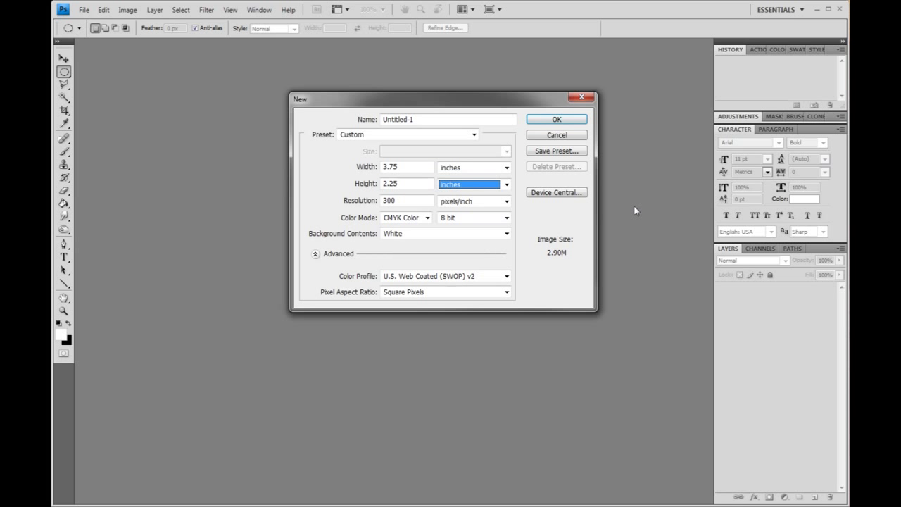
pyautogui.press('Tab')
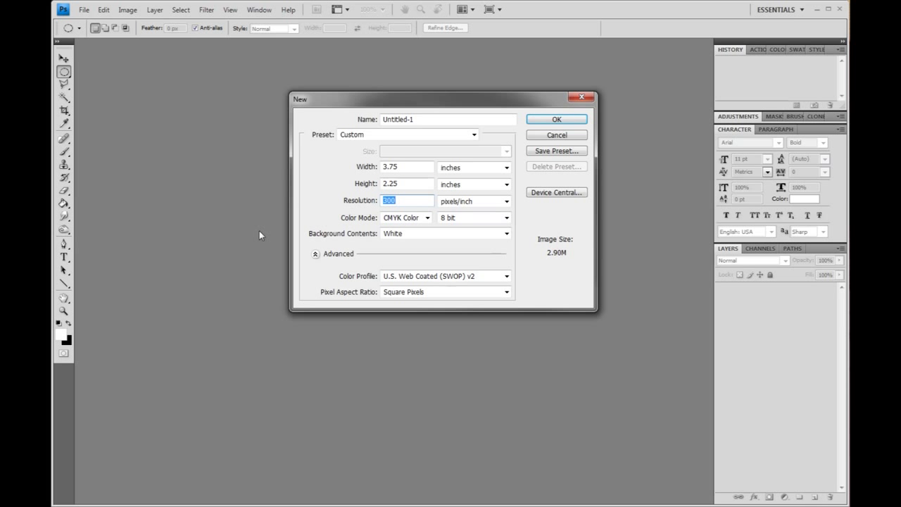
pyautogui.press('Tab')
pyautogui.press('Tab')
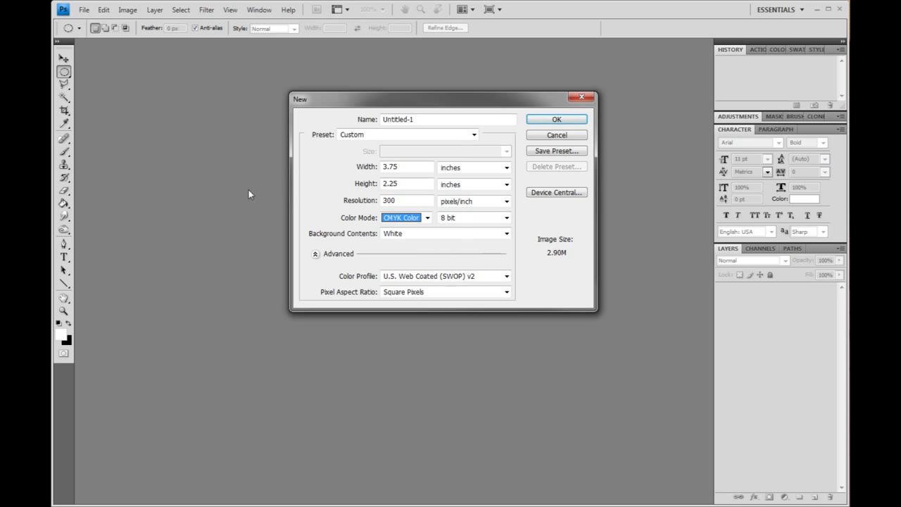
pyautogui.click(555, 121)
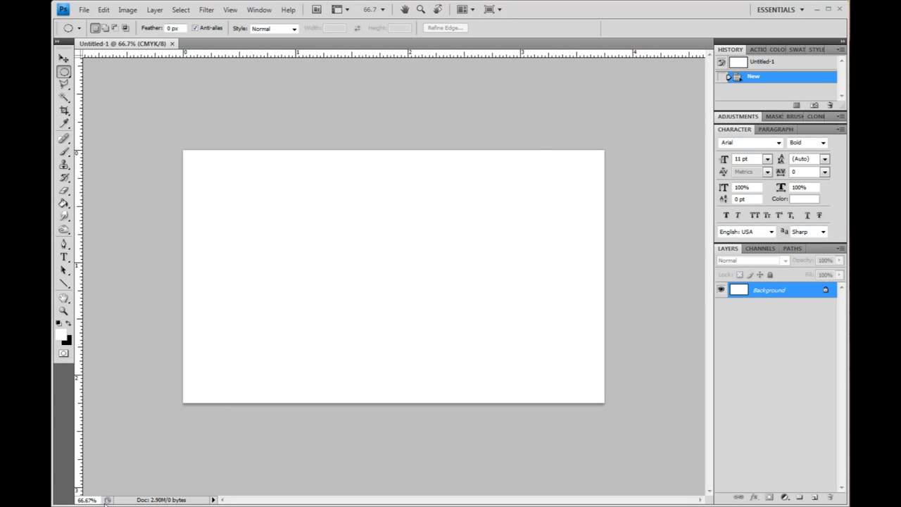
pyautogui.hotkey('ctrl', 'v')
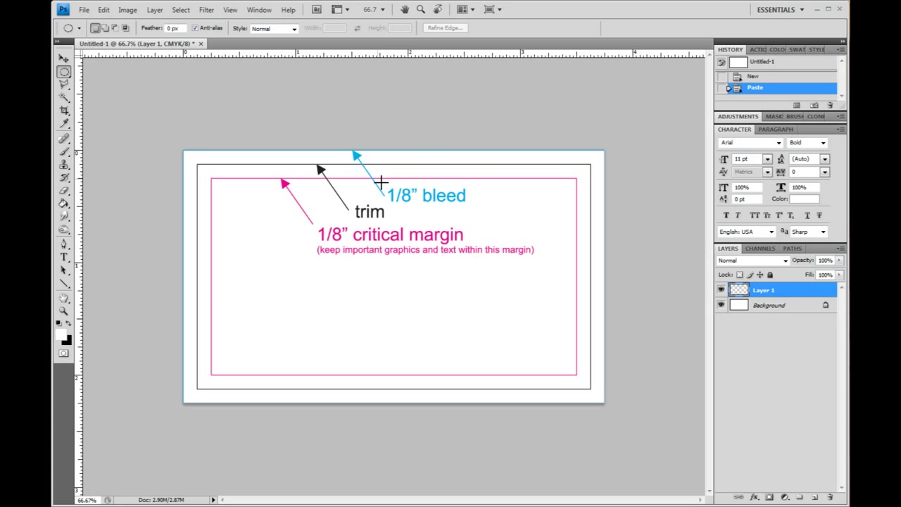
pyautogui.hotkey('ctrl', 'z')
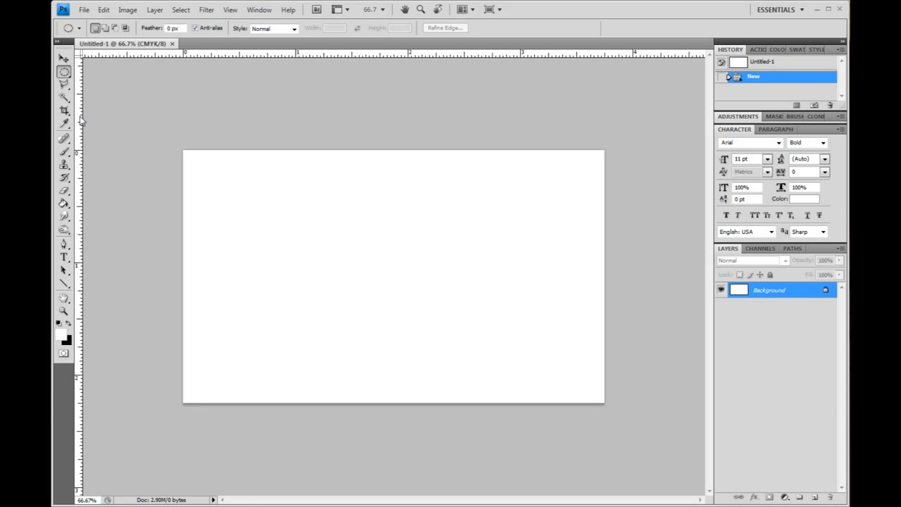
# Step: Drag outer guides from the rulers to mark the trim line near the card's edges
pyautogui.moveTo(80, 120); pyautogui.dragTo(198, 129)
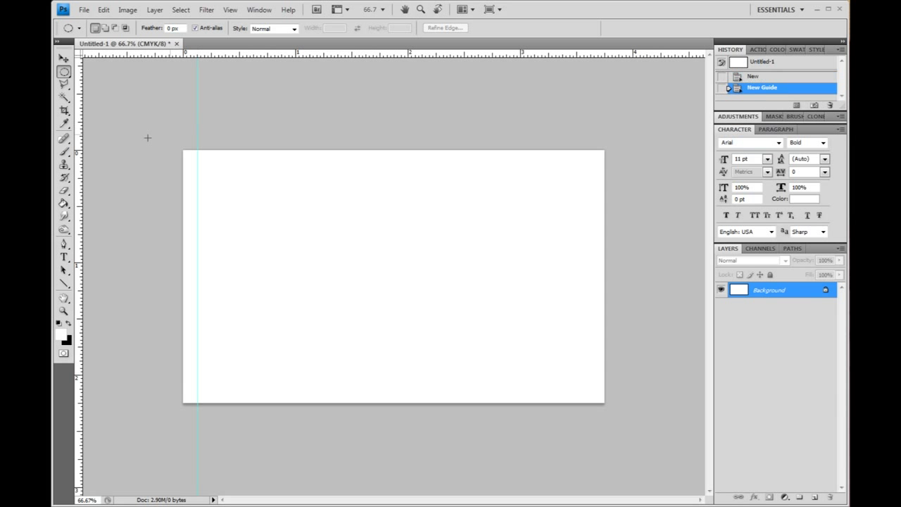
pyautogui.moveTo(81, 136); pyautogui.dragTo(590, 200)
pyautogui.moveTo(554, 51); pyautogui.dragTo(542, 163)
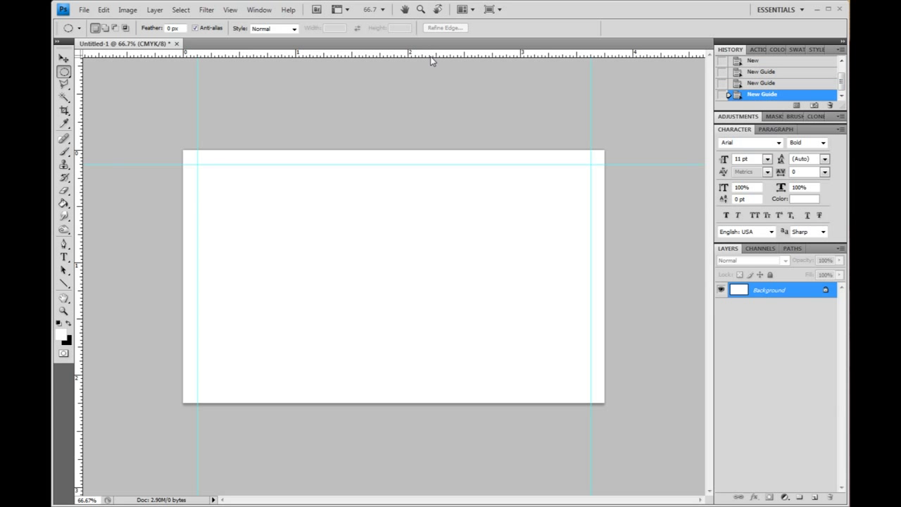
pyautogui.moveTo(432, 55); pyautogui.dragTo(420, 389)
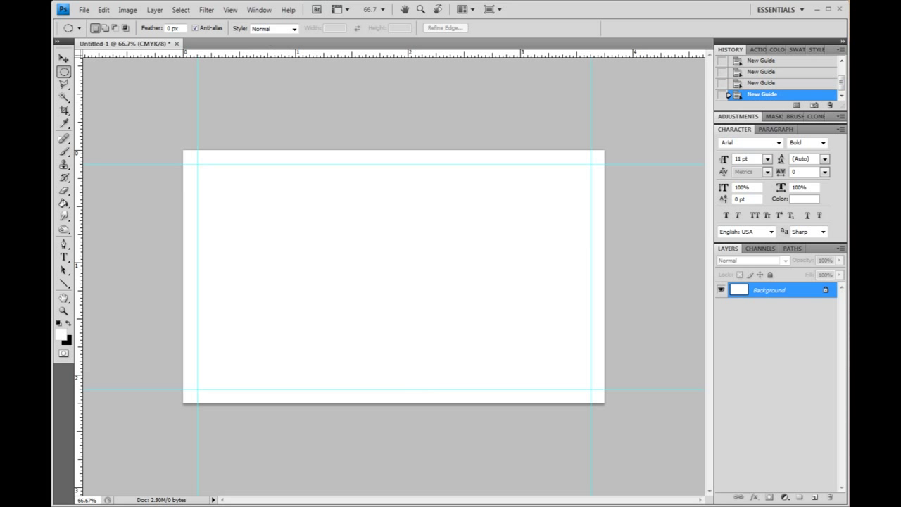
pyautogui.click(230, 9)
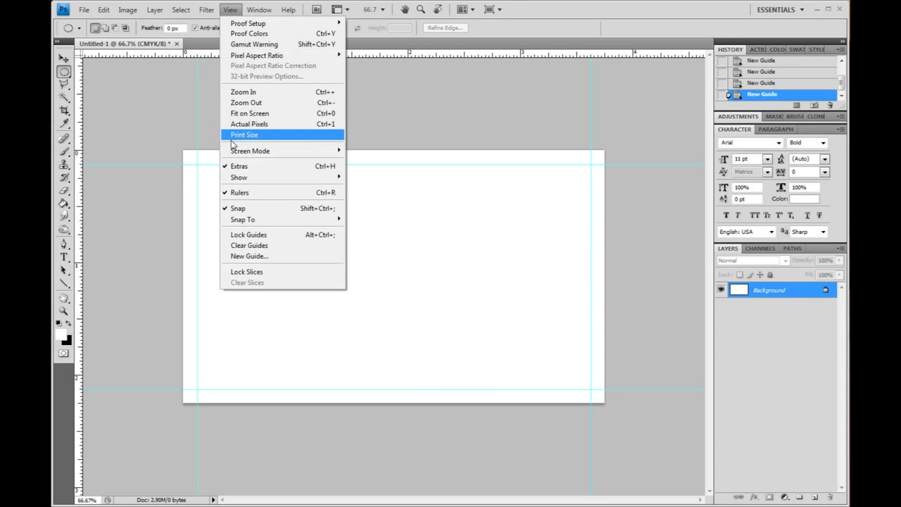
pyautogui.click(436, 211)
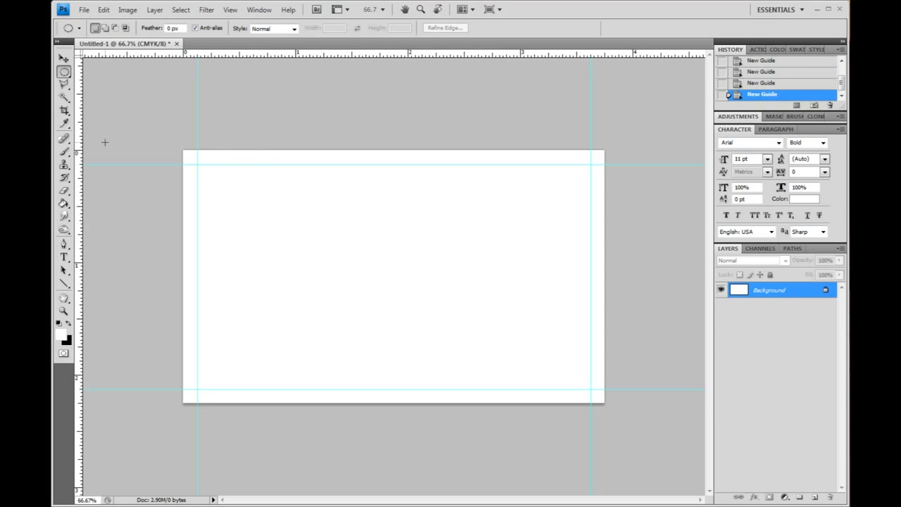
# Step: Add inner guides near the left, right, top and bottom edges for the 1/8" safety margin
pyautogui.moveTo(79, 141); pyautogui.dragTo(212, 144)
pyautogui.moveTo(78, 130); pyautogui.dragTo(577, 171)
pyautogui.moveTo(476, 54); pyautogui.dragTo(477, 179)
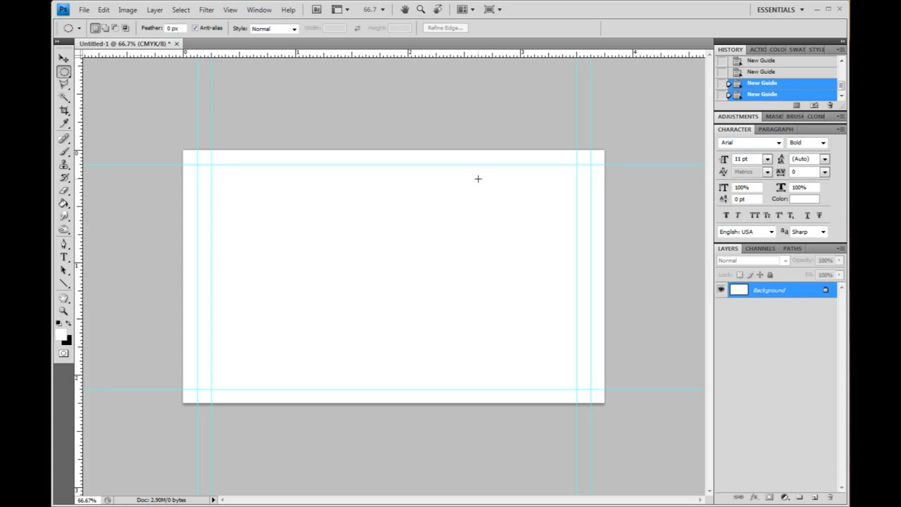
pyautogui.moveTo(454, 57); pyautogui.dragTo(424, 375)
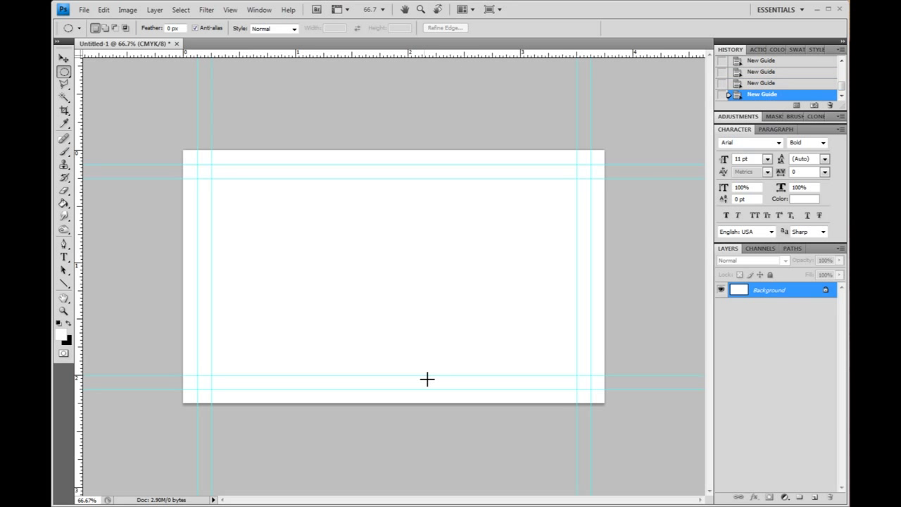
# Step: Paste the CLUBCARD skyline artwork into the card as Layer 1 with the Move tool active
pyautogui.click(64, 58)
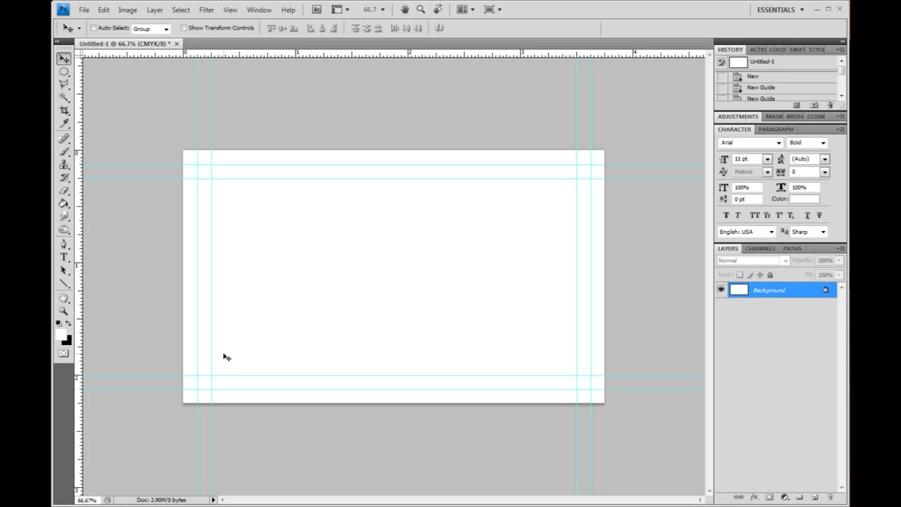
pyautogui.hotkey('ctrl', 'v')
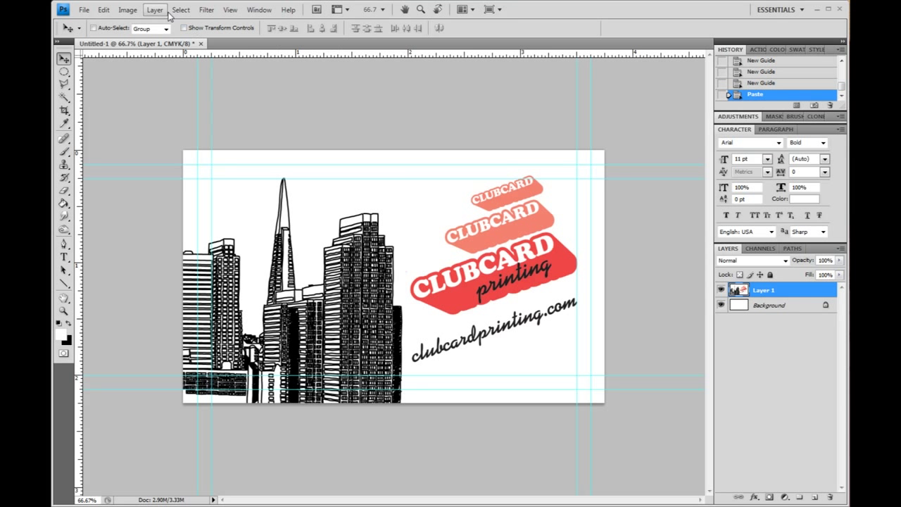
# Step: Save the layered card in Photoshop (*.PSD) format as bcard.psd, accepting the format options
pyautogui.click(84, 10)
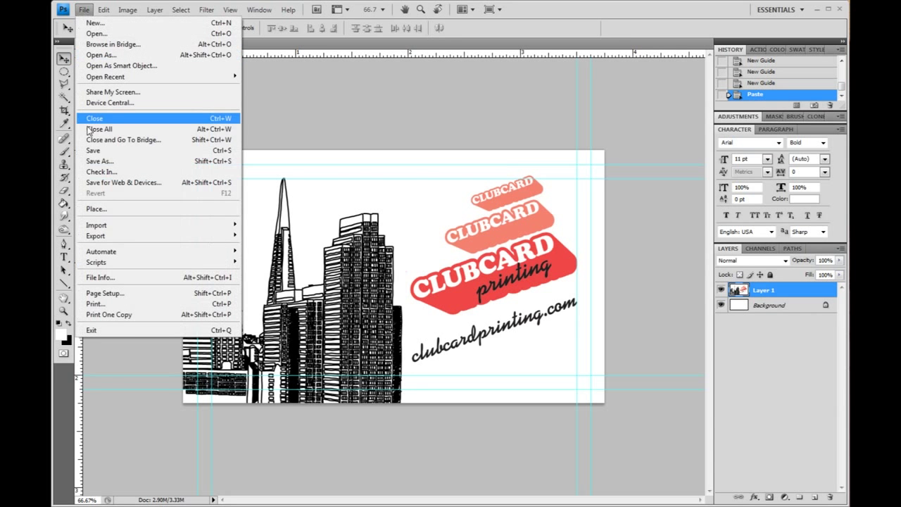
pyautogui.click(96, 161)
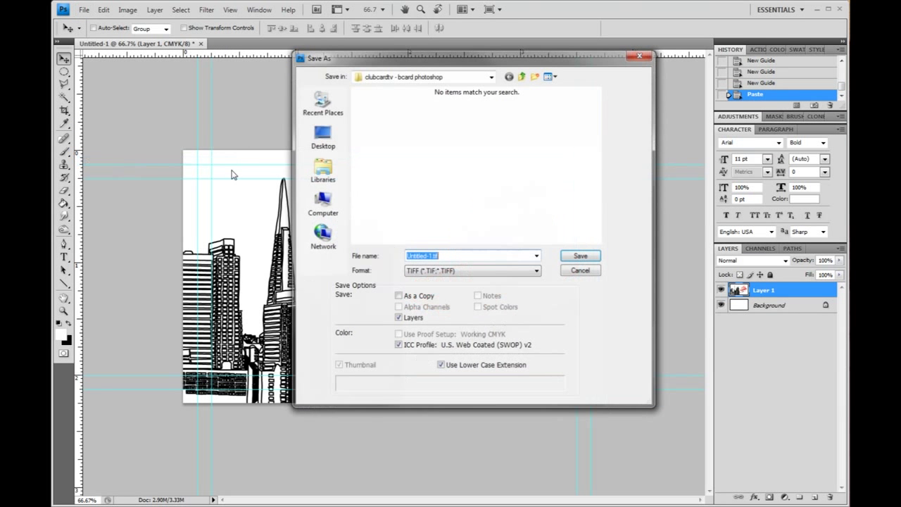
pyautogui.click(437, 271)
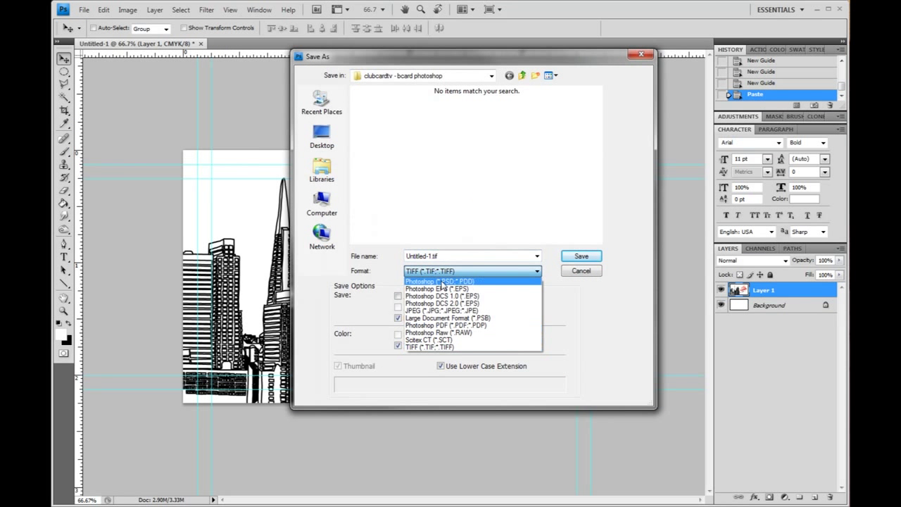
pyautogui.click(443, 282)
pyautogui.moveTo(432, 256); pyautogui.dragTo(351, 246)
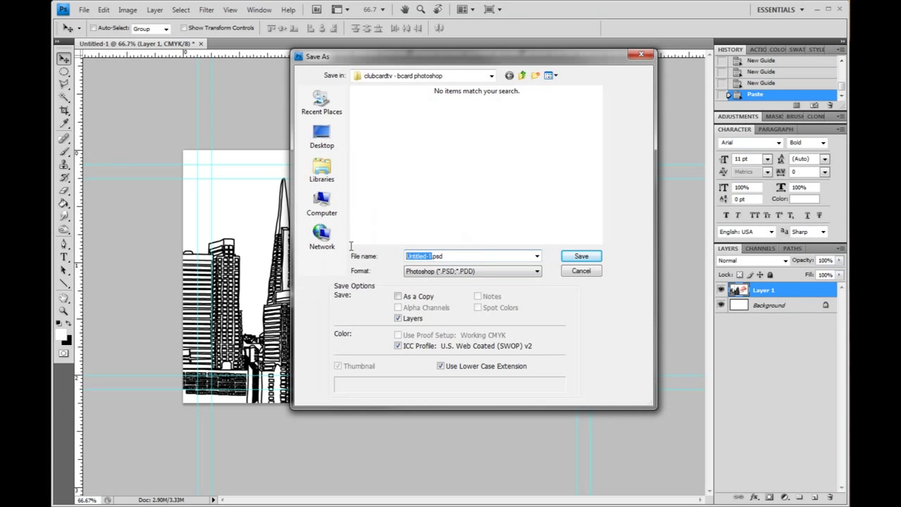
pyautogui.write('bcard')
pyautogui.click(588, 260)
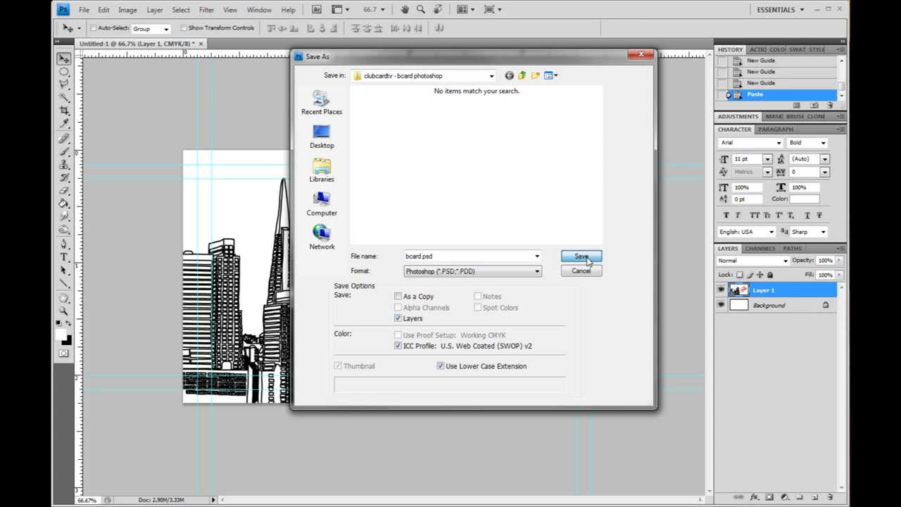
pyautogui.click(562, 155)
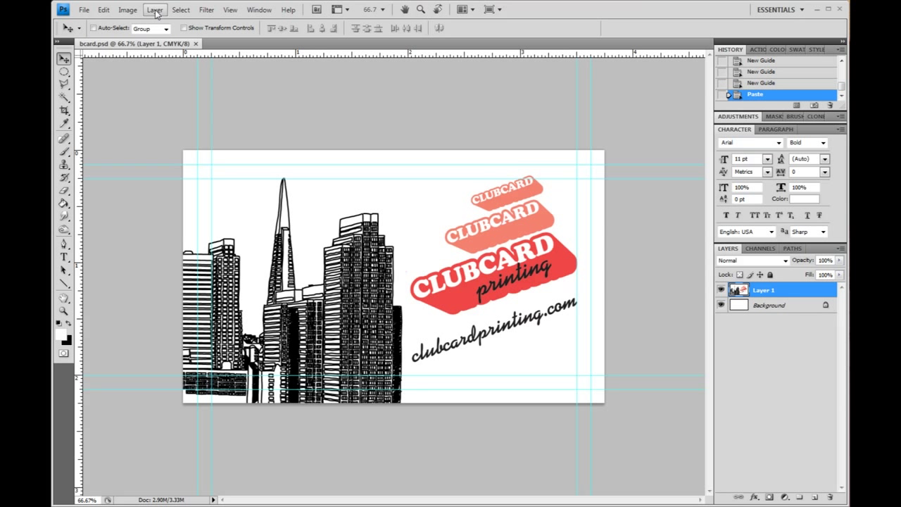
# Step: Flatten the image, then save it as uncompressed TIFF named bcardPRINT.tif
pyautogui.click(155, 11)
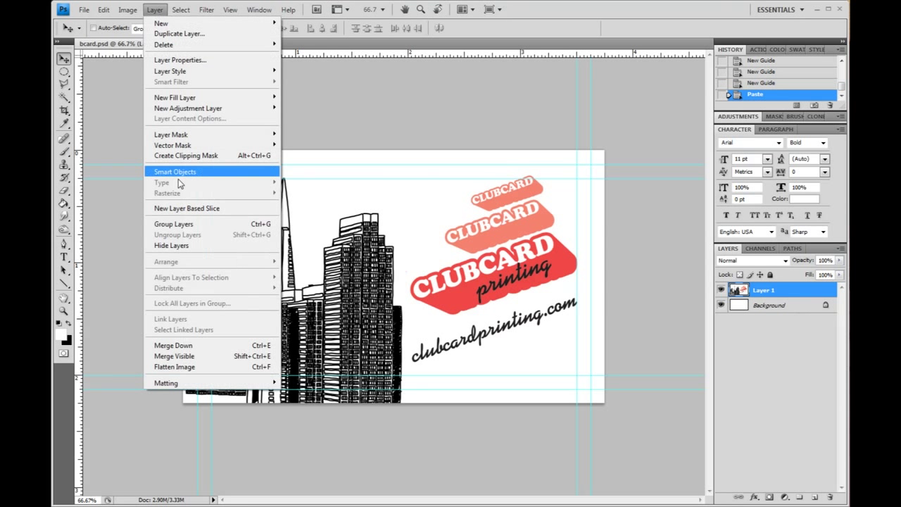
pyautogui.click(207, 368)
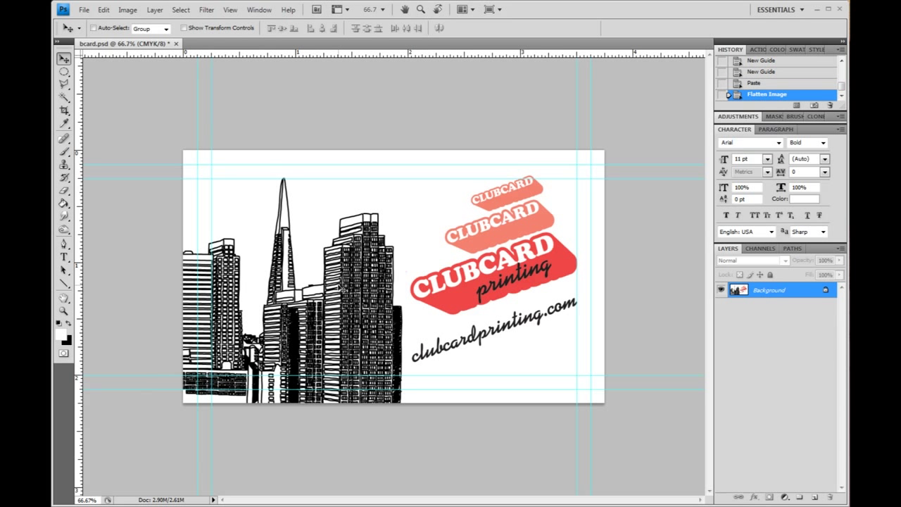
pyautogui.click(84, 10)
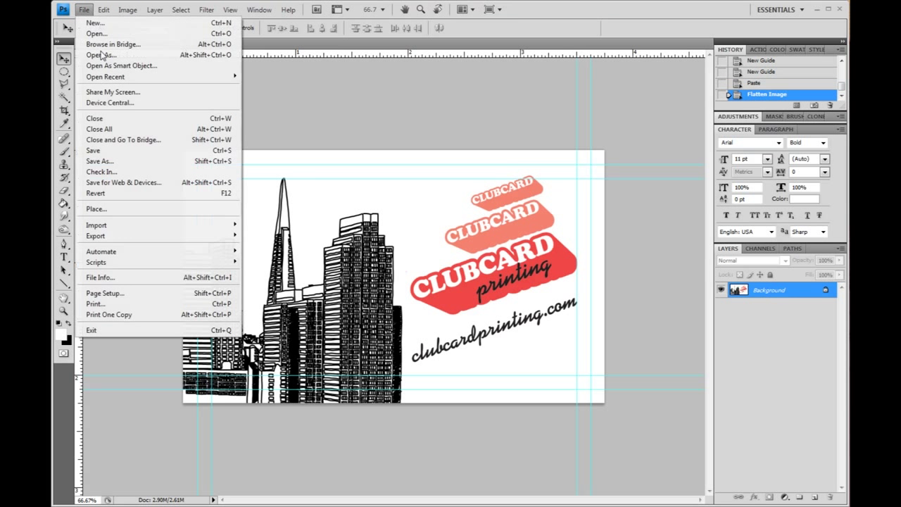
pyautogui.click(124, 161)
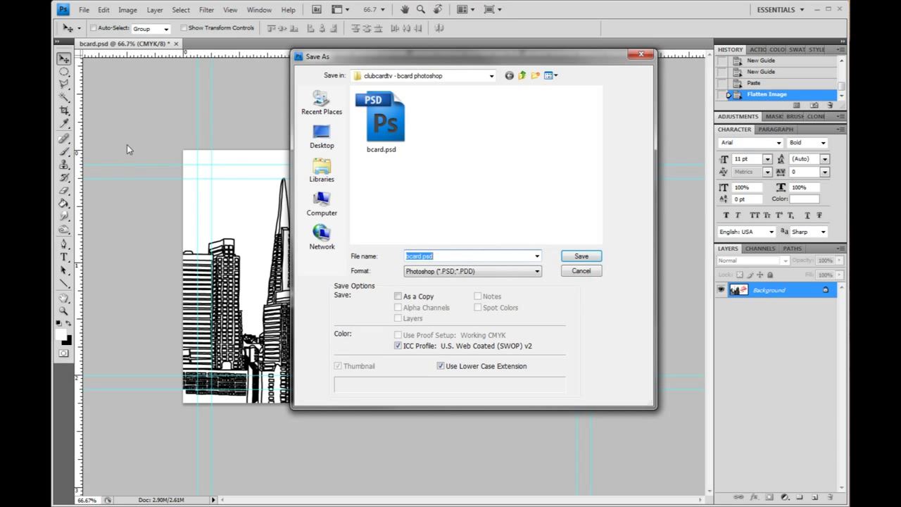
pyautogui.click(433, 272)
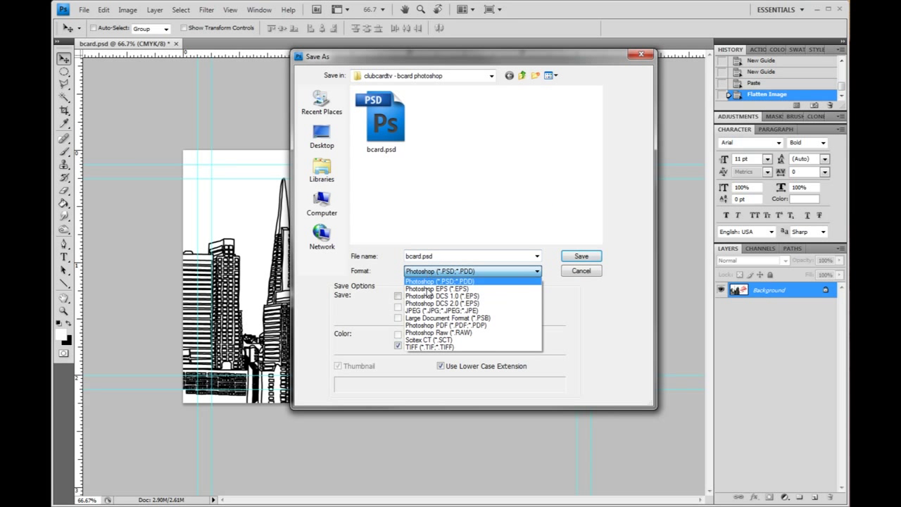
pyautogui.click(426, 347)
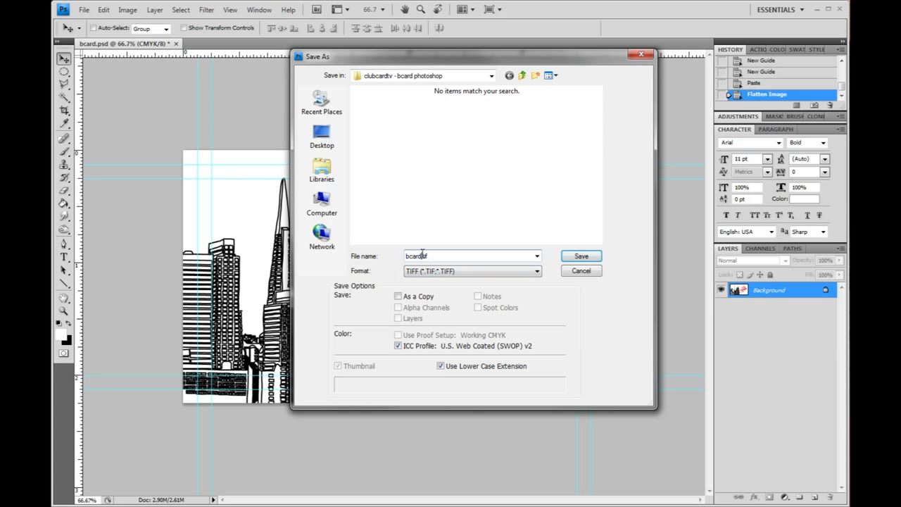
pyautogui.write('PRINT')
pyautogui.click(578, 257)
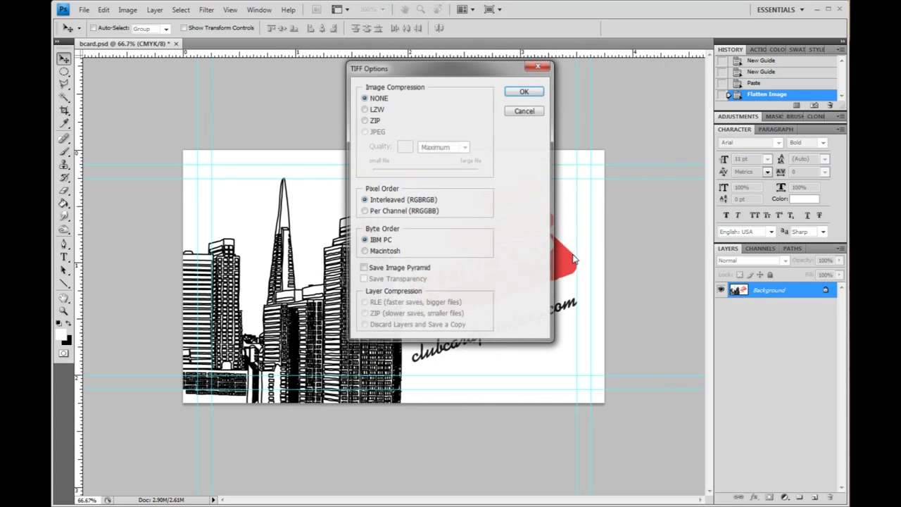
pyautogui.click(518, 93)
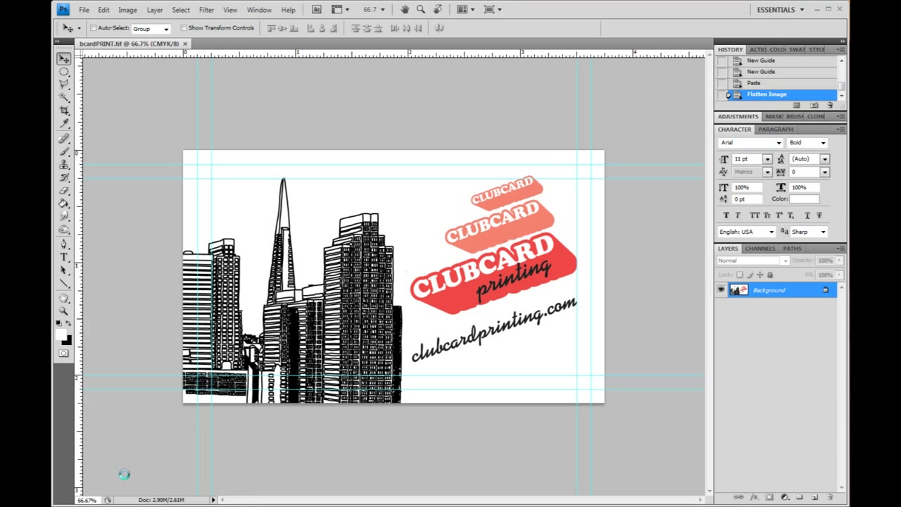
# Step: Check that bcard.psd and bcardPRINT.tif are in the project folder, then close it
pyautogui.click(83, 461)
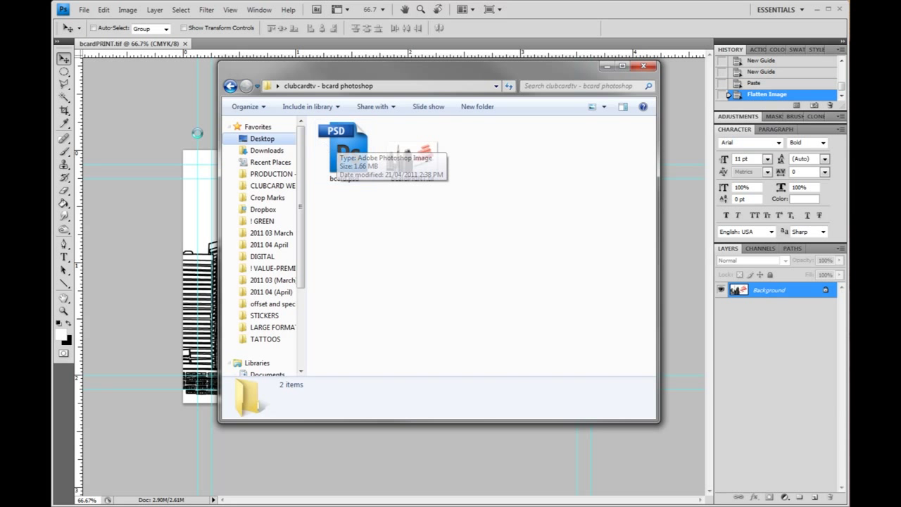
pyautogui.click(183, 135)
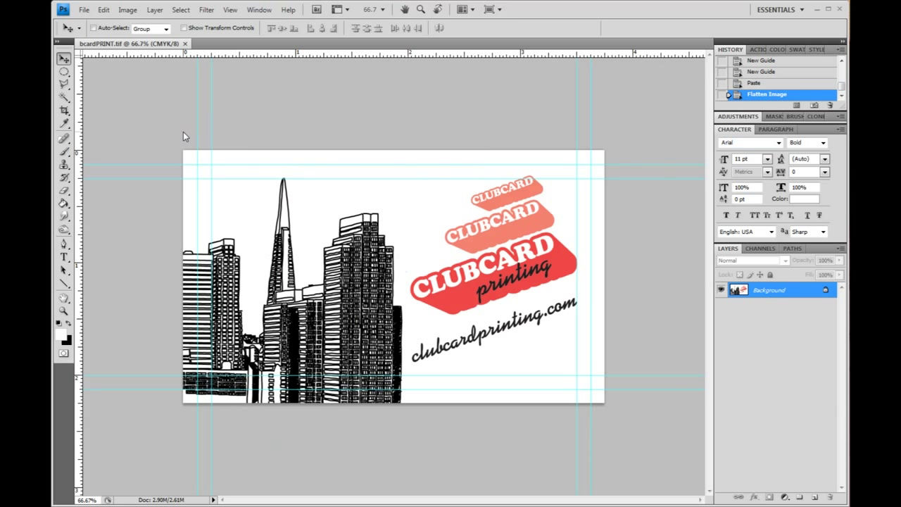